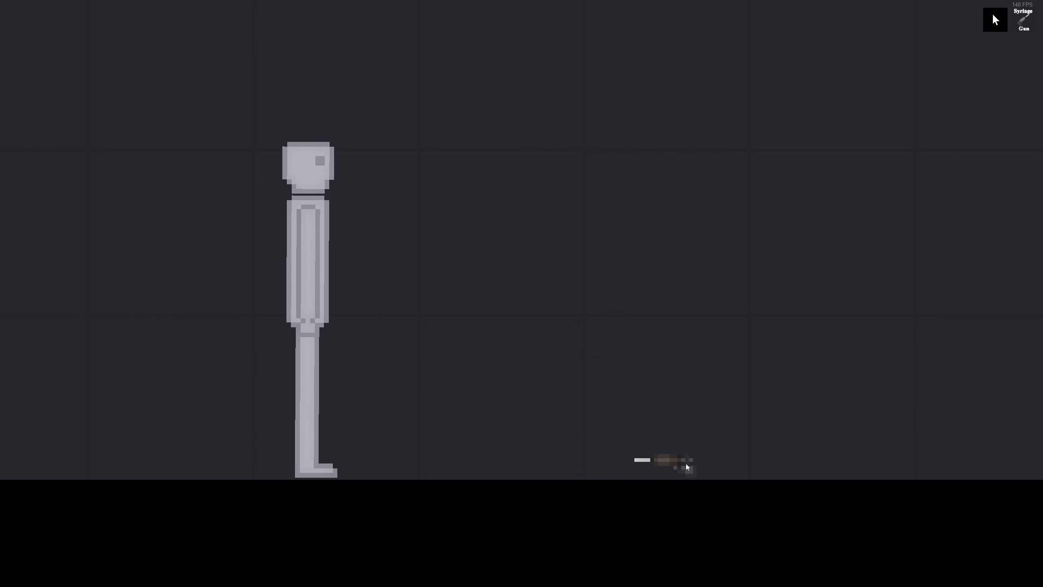
Pick up the syringe gun to fire it at the human
drag(685, 463, 704, 375)
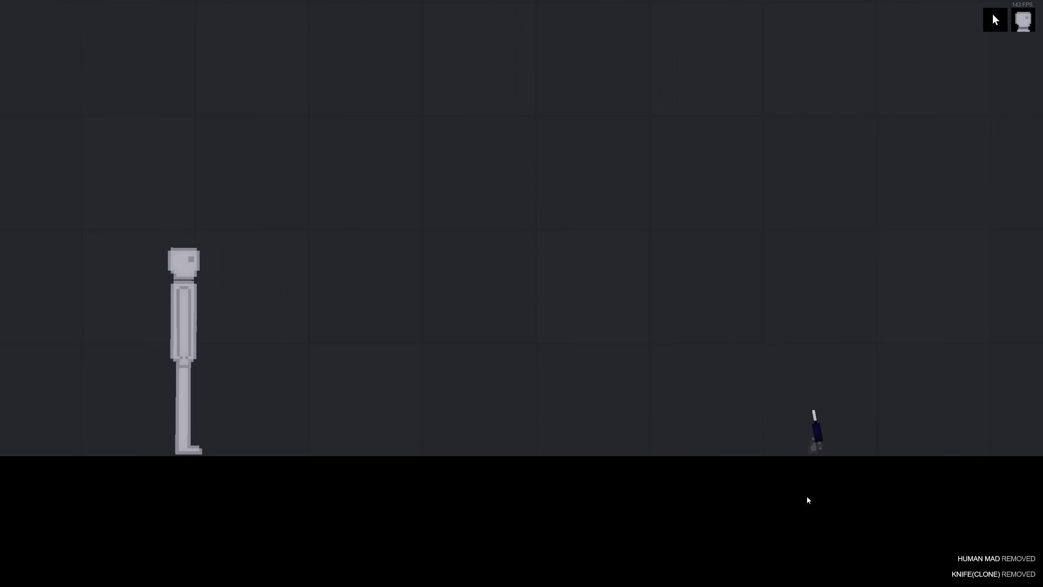
Select the upright green syringe and fire its syringes toward the top-left
click(818, 441)
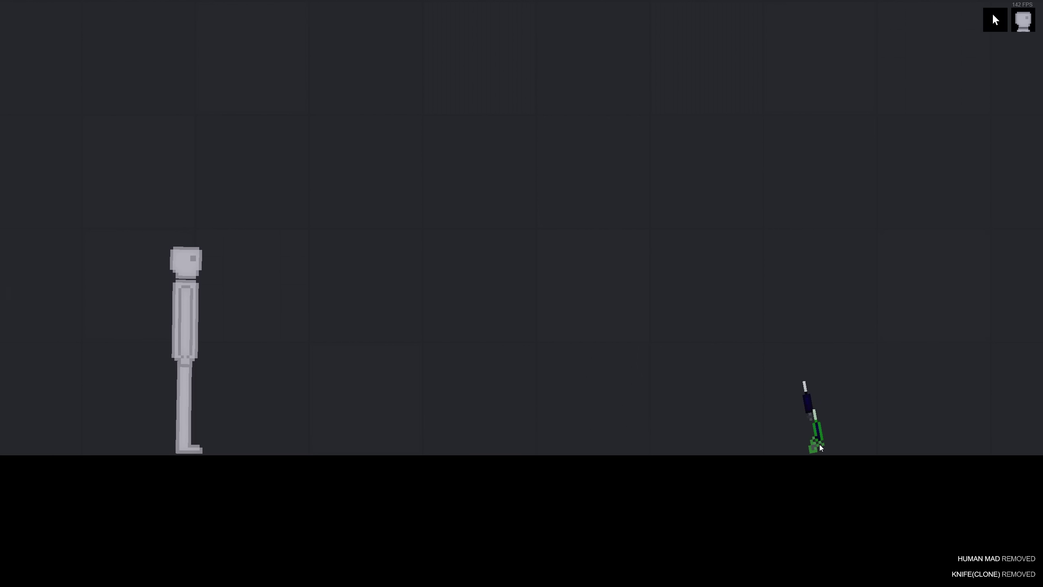
key(f)
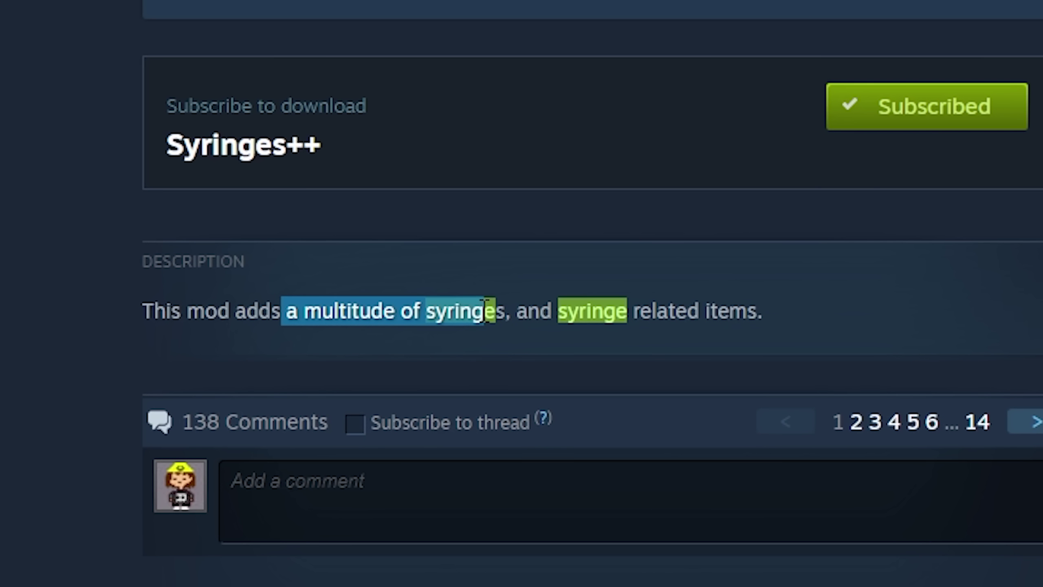
Highlight the Syringes++ sentence about adding a multitude of syringe-related items
drag(485, 309, 542, 312)
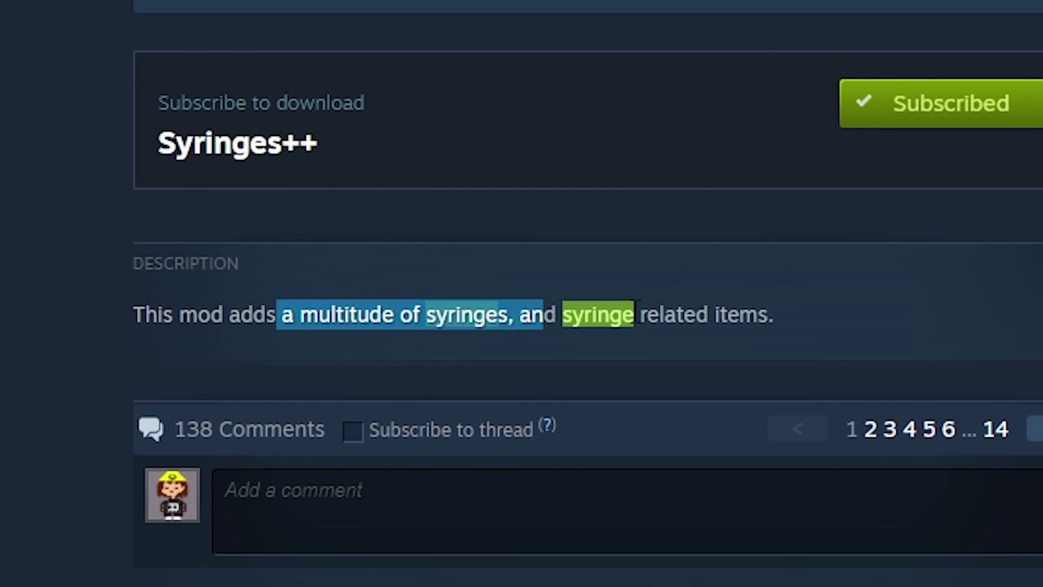
drag(819, 349, 596, 338)
drag(508, 326, 983, 354)
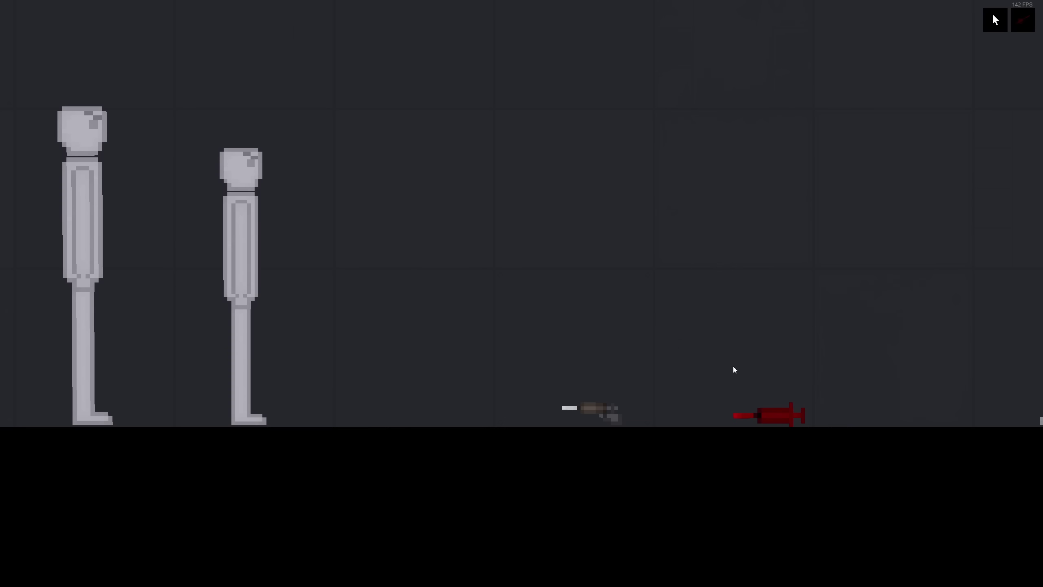
Spawn a glowing green syringe, throw it into the human, then lift the collapsed body
key(q)
click(576, 292)
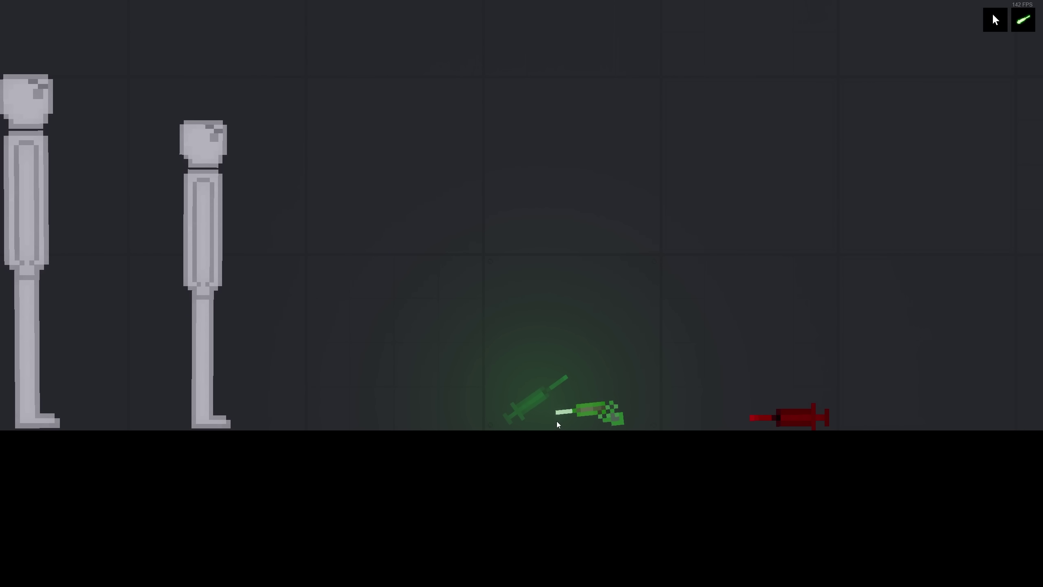
drag(623, 314, 657, 366)
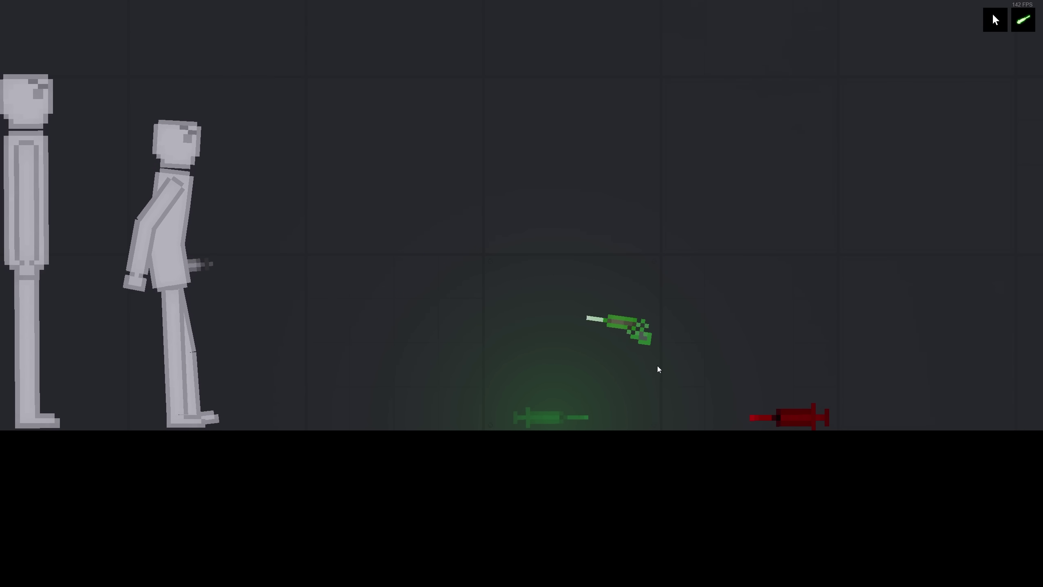
mouse_move(550, 418)
mouse_down()
mouse_move(545, 341)
mouse_move(652, 396)
mouse_up()
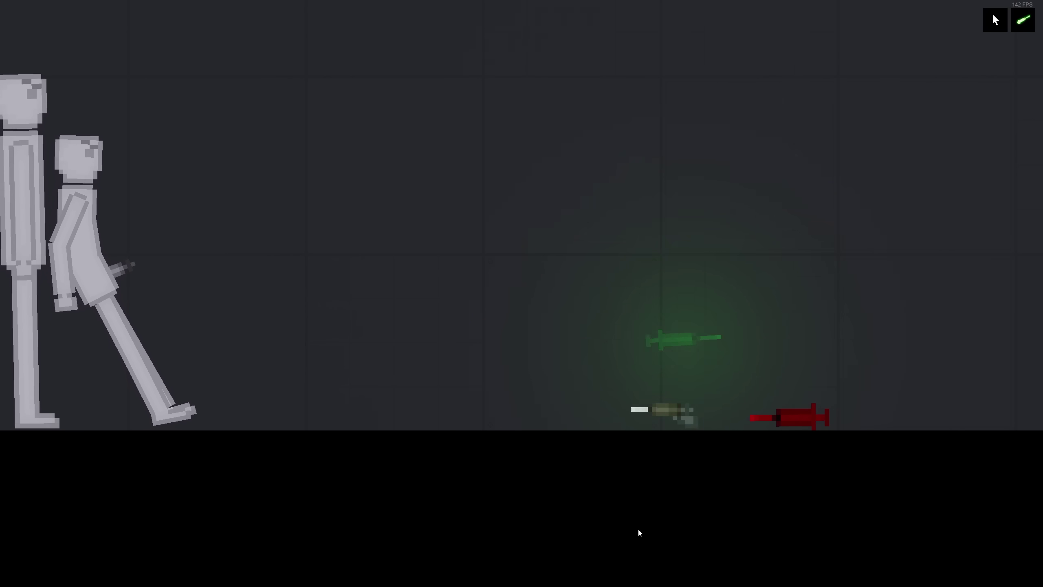
mouse_move(530, 186)
mouse_down()
mouse_move(652, 207)
mouse_move(873, 280)
mouse_move(299, 193)
mouse_up()
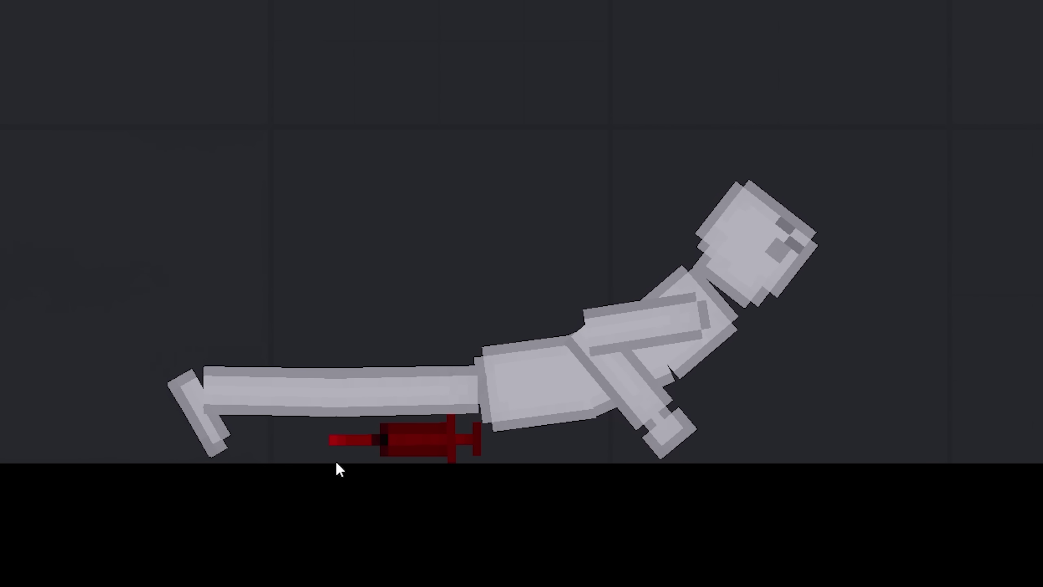
drag(559, 391, 544, 337)
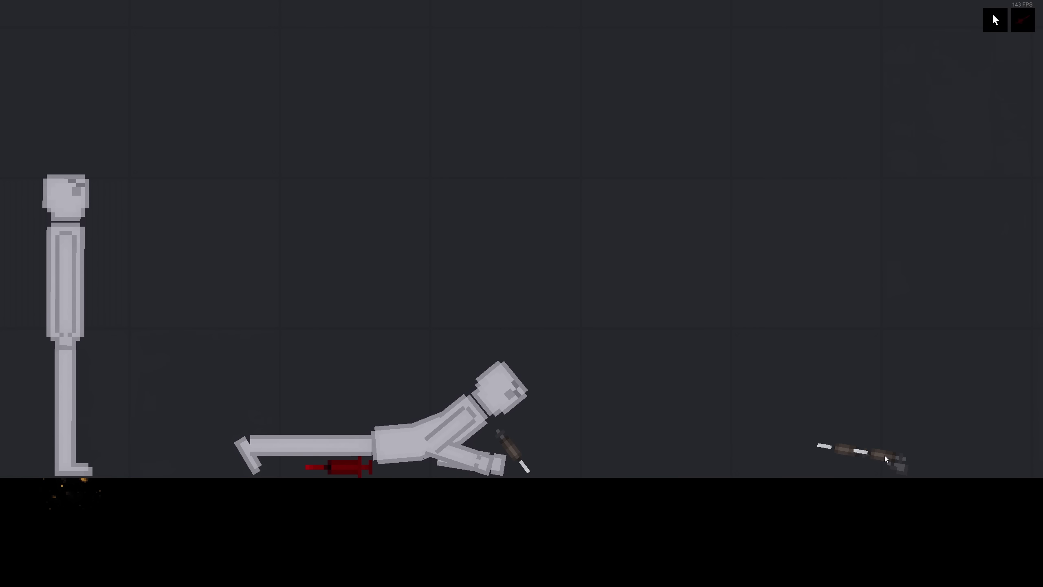
Spawn a Simple Syringes syringe, stab it into the human's hip, then lift them by the head
key(q)
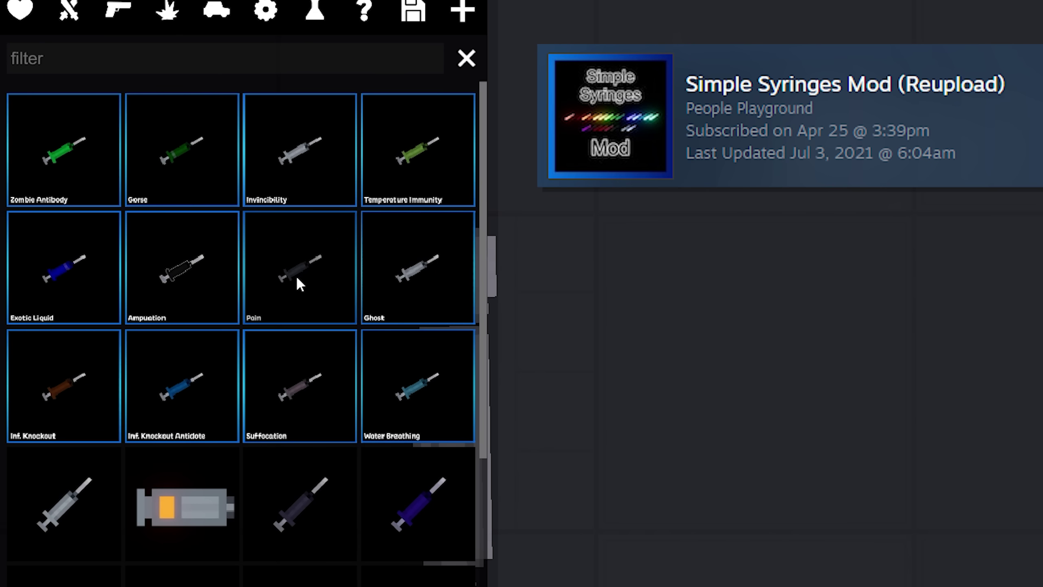
click(230, 220)
click(620, 403)
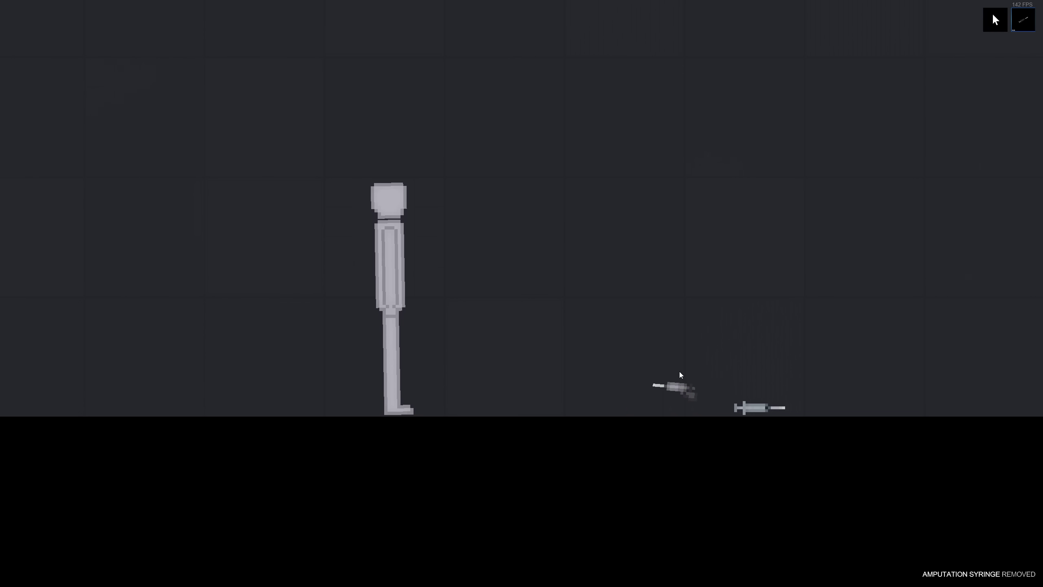
drag(678, 370, 715, 312)
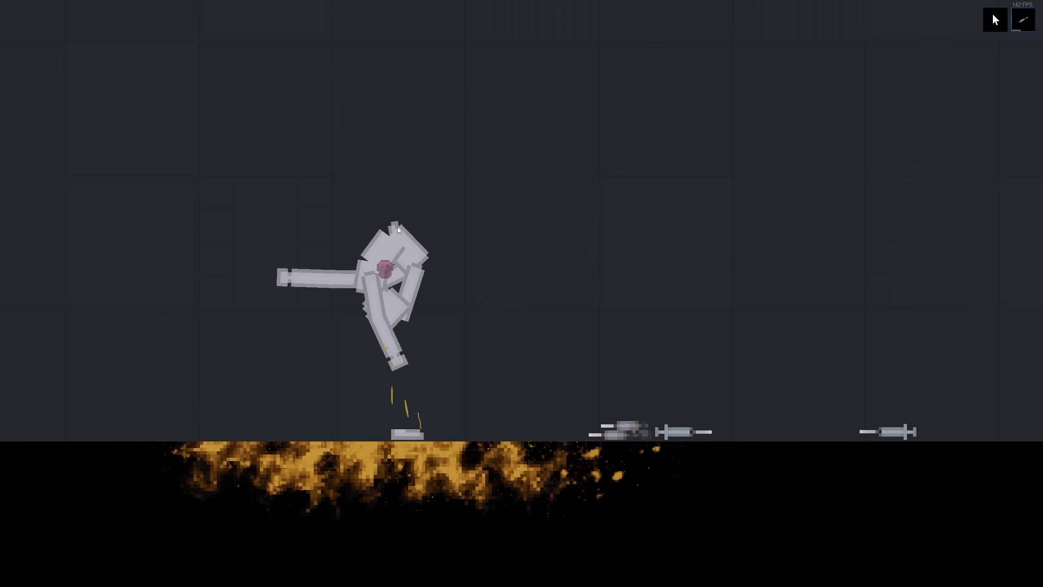
drag(398, 226, 451, 125)
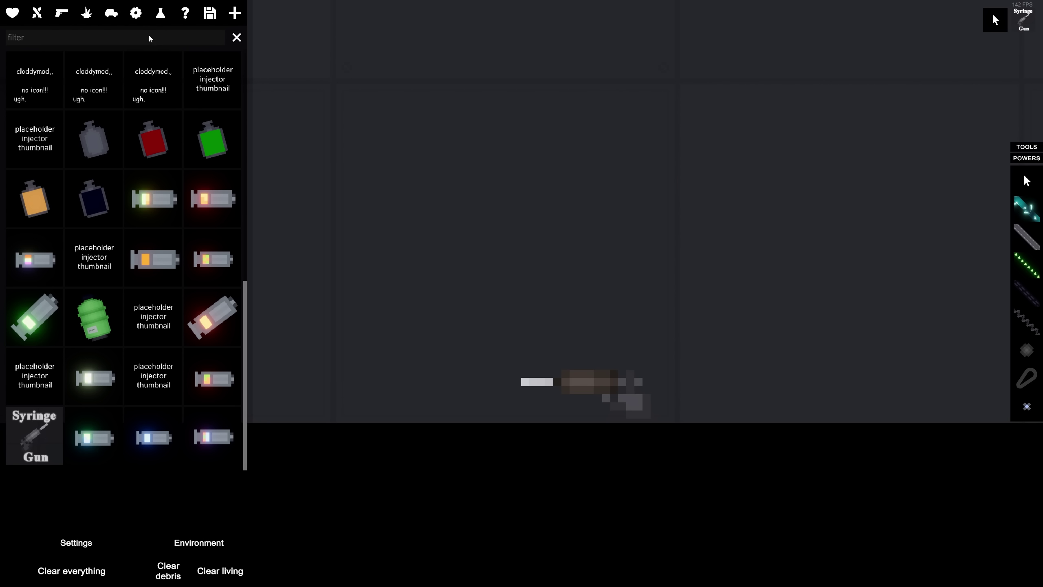
scroll(72, 156, up, 5)
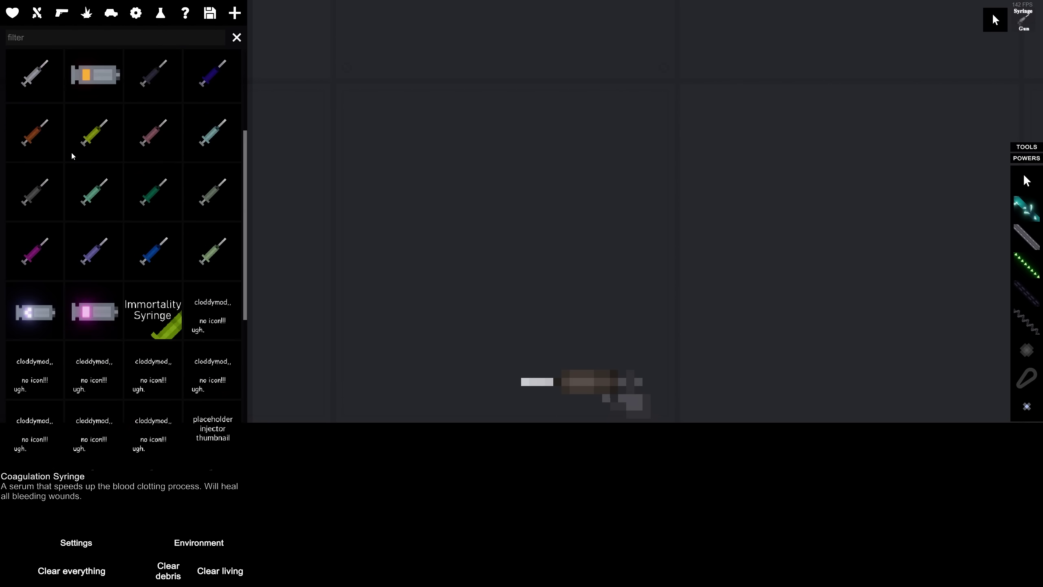
scroll(72, 156, up, 3)
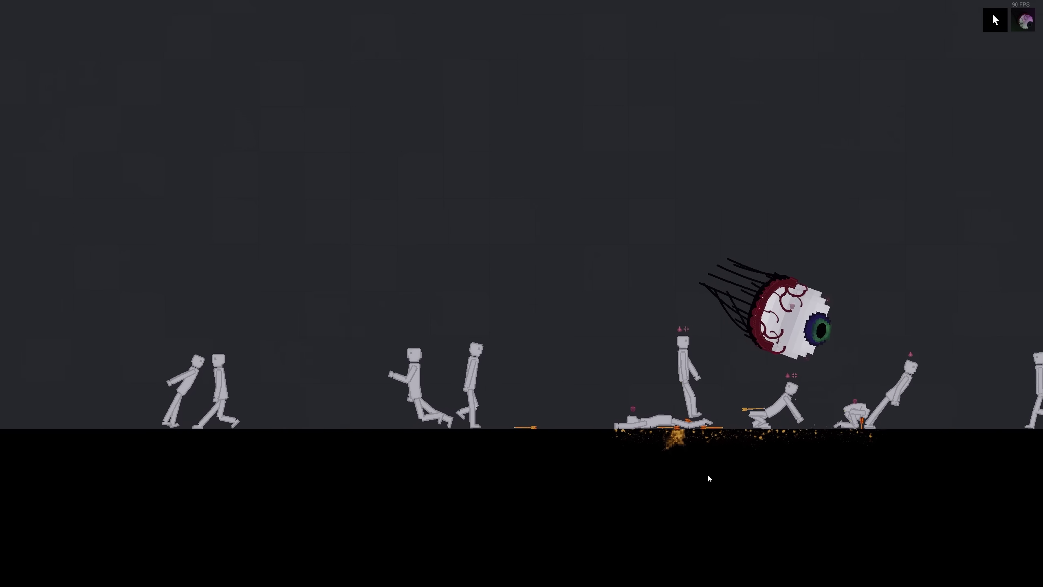
scroll(706, 472, down, 2)
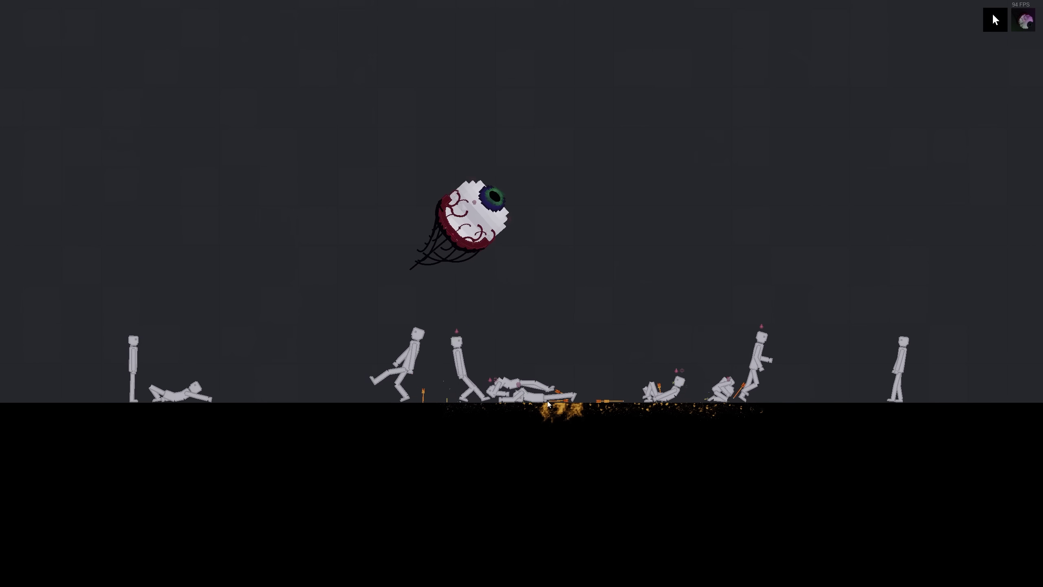
scroll(412, 358, up, 2)
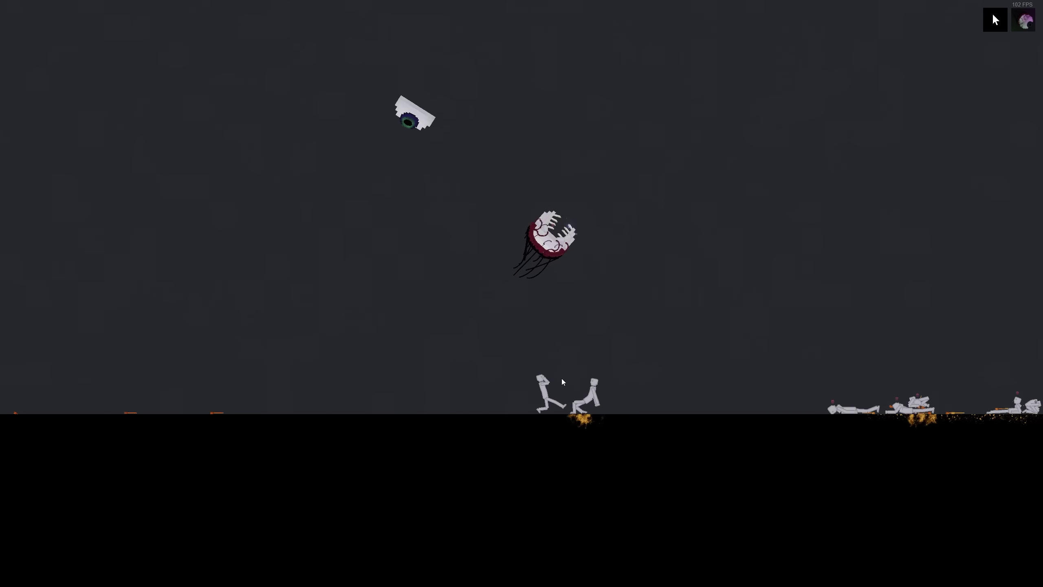
scroll(561, 378, up, 5)
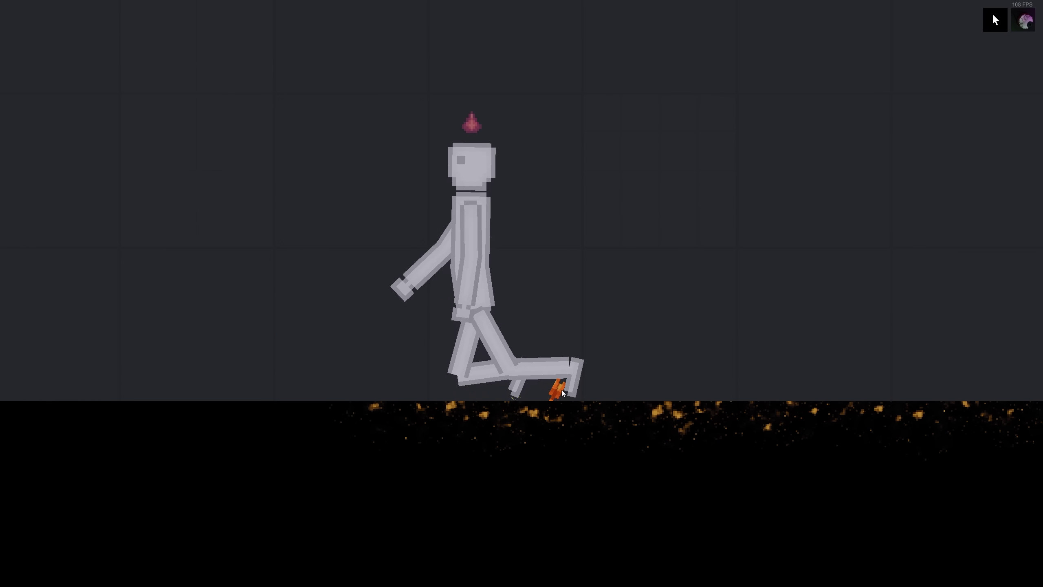
Lift a human's raised foot and pan across the building during the Eye of Cthulhu attack
drag(589, 346, 599, 308)
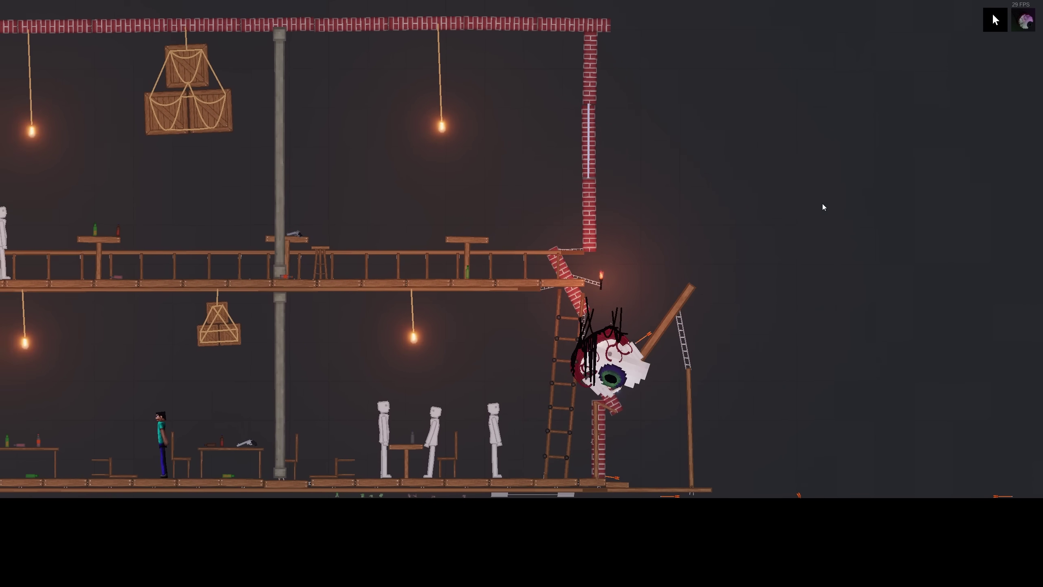
scroll(822, 207, down, 1)
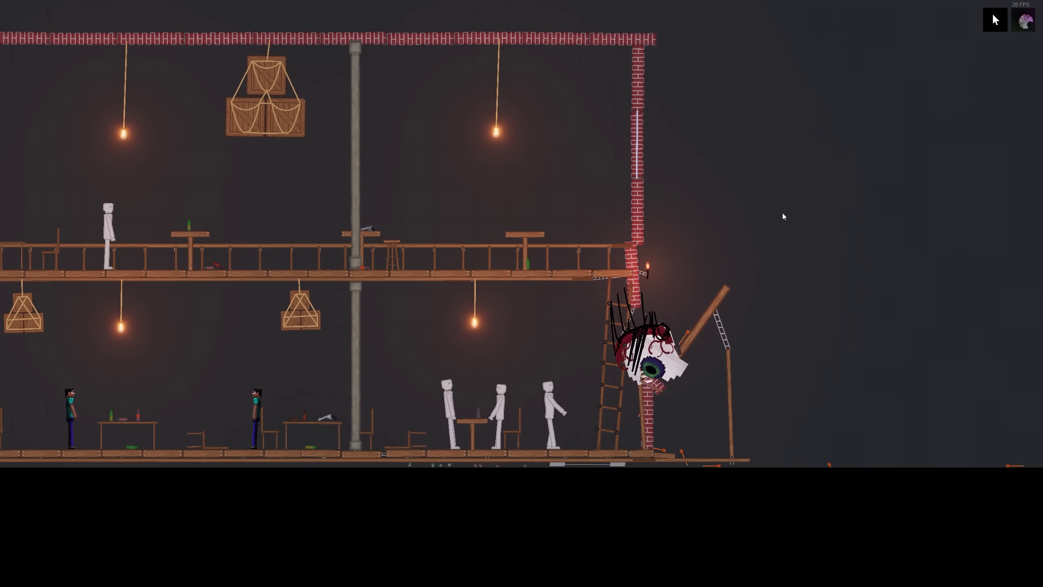
drag(782, 213, 903, 209)
scroll(897, 210, down, 1)
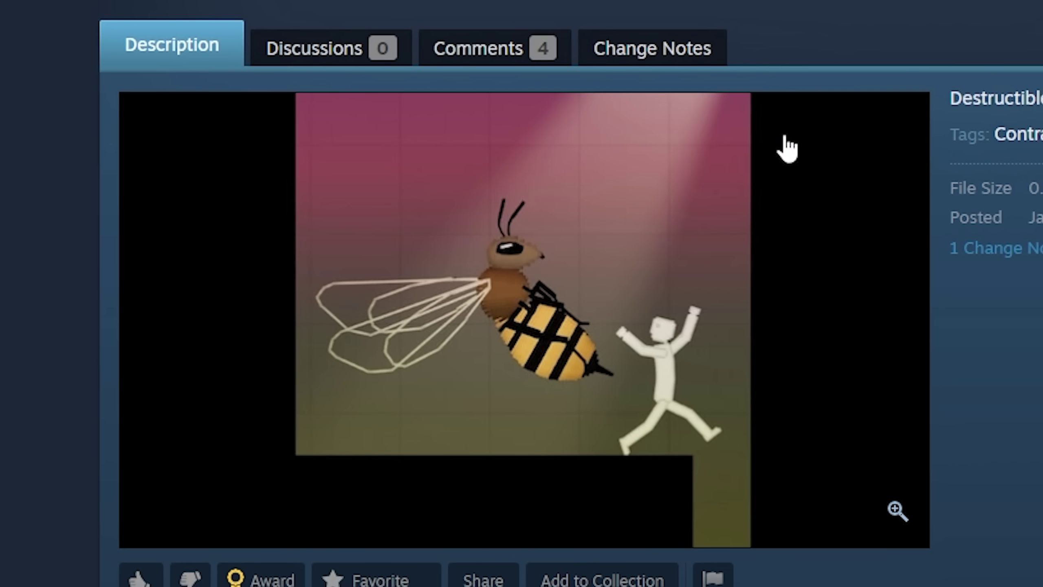
Enlarge the giant bee mod's preview picture
click(658, 163)
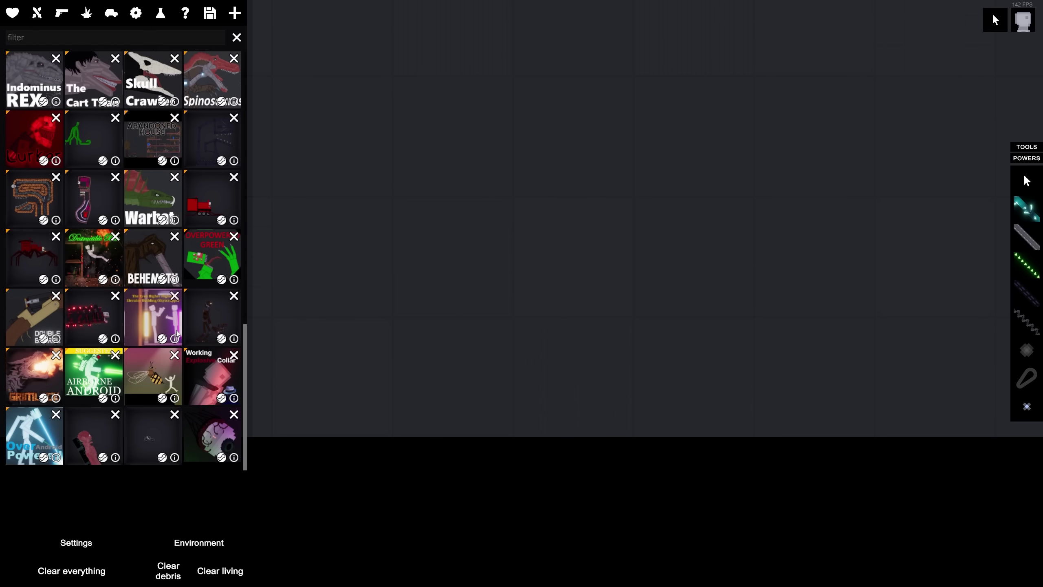
Spawn the giant bee and place a human beside it
click(152, 371)
key(q)
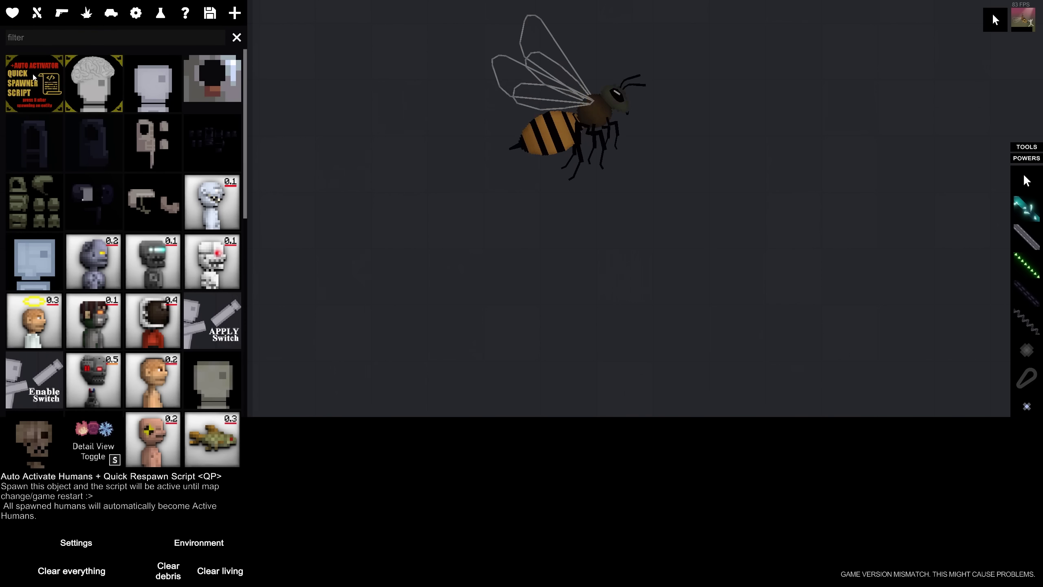
click(149, 432)
click(555, 408)
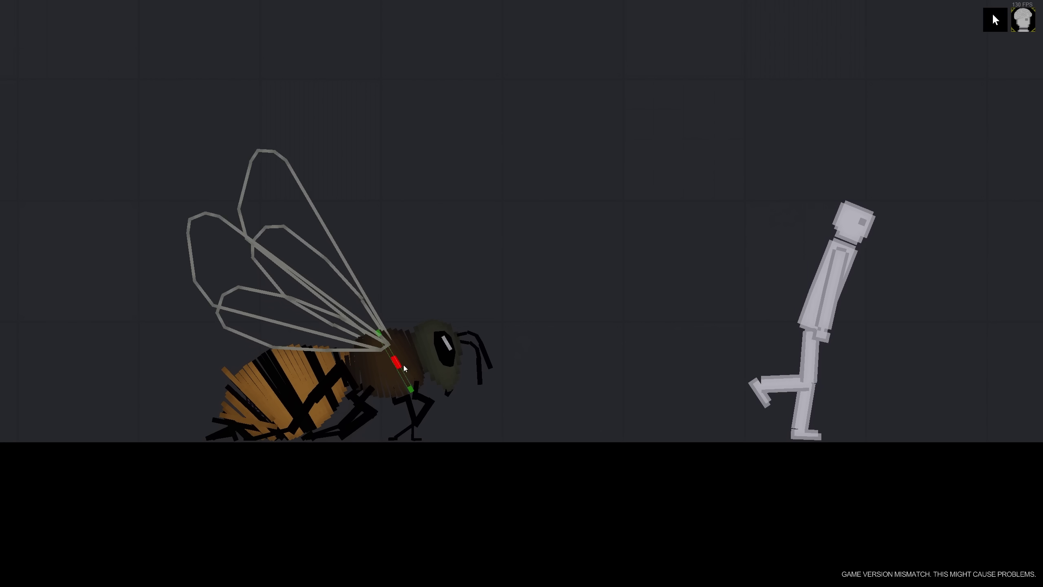
Raise the bee upright by its neck and wing base, then fling the human right
drag(404, 369, 523, 239)
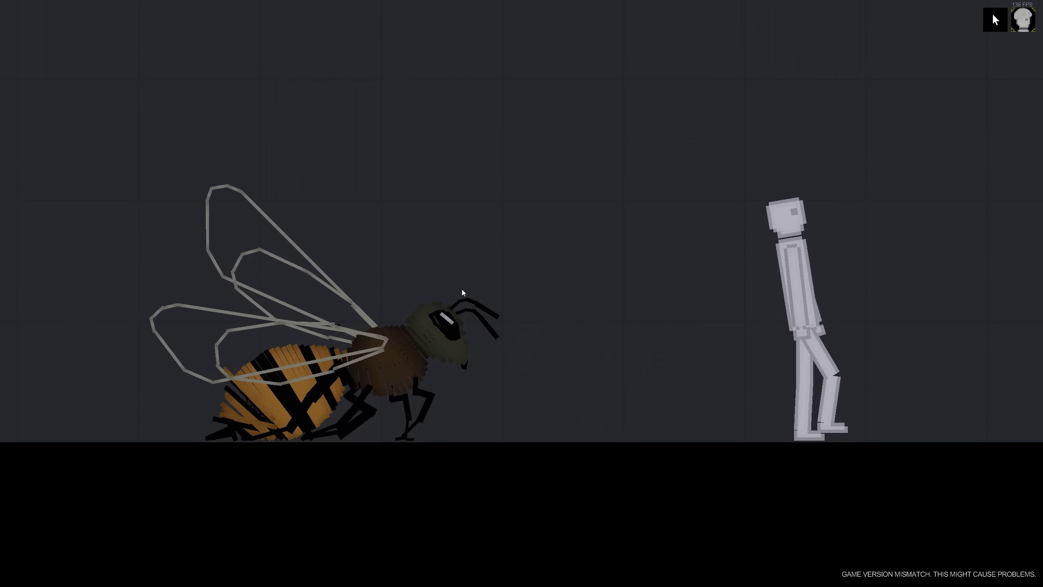
scroll(524, 239, up, 3)
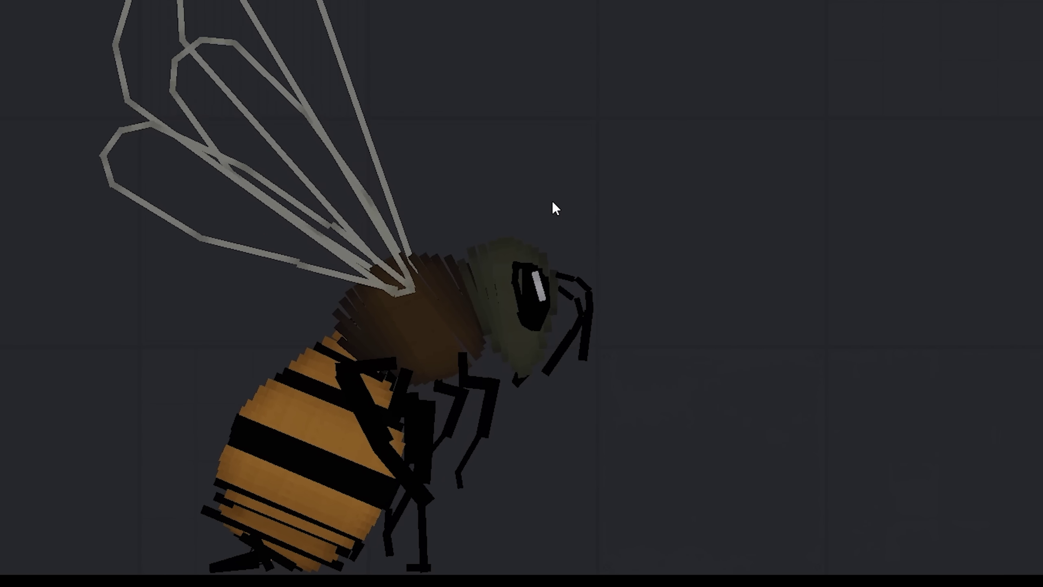
drag(429, 245, 515, 331)
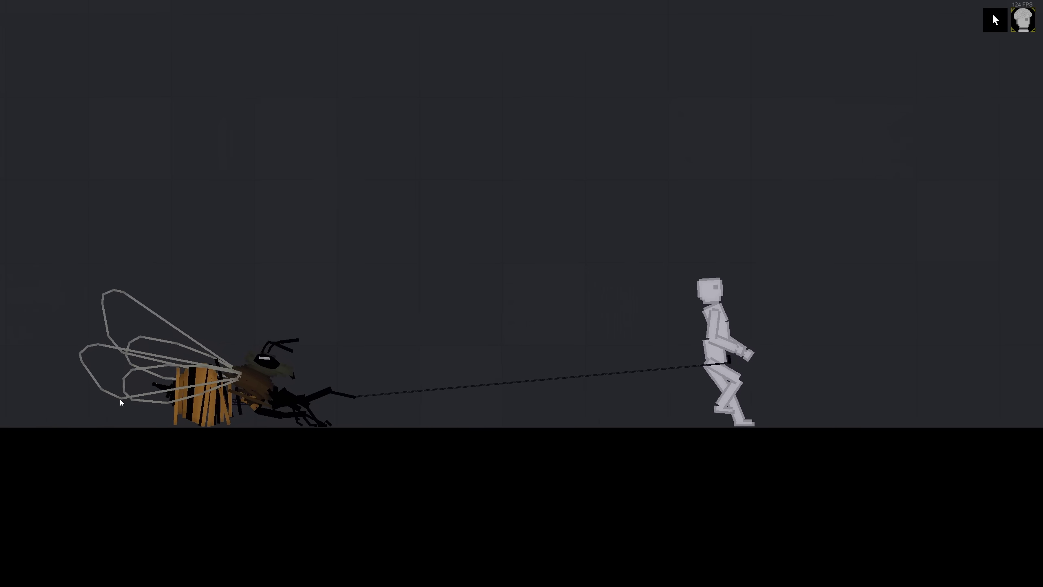
drag(856, 423, 837, 415)
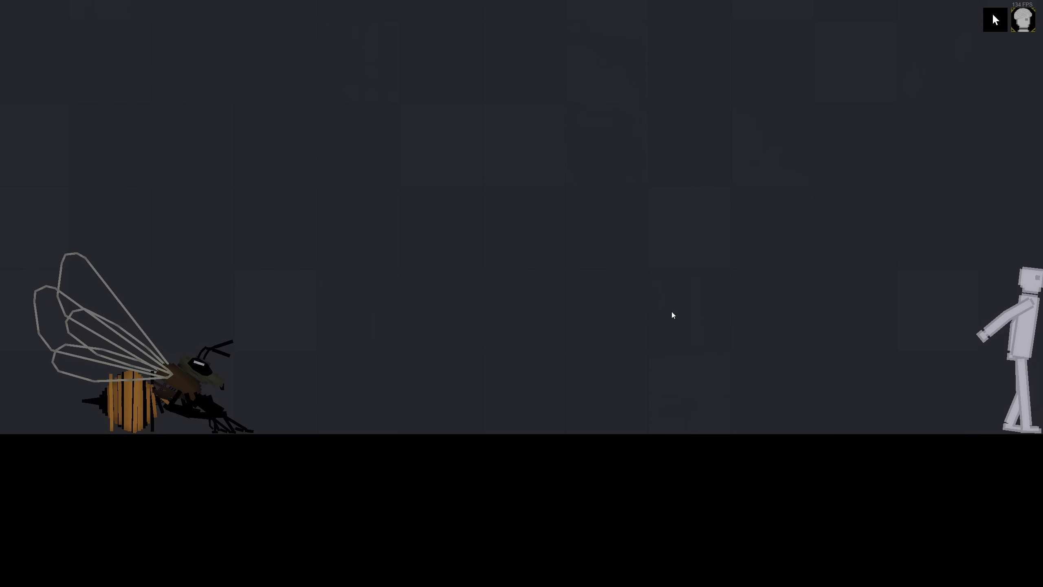
scroll(672, 311, up, 5)
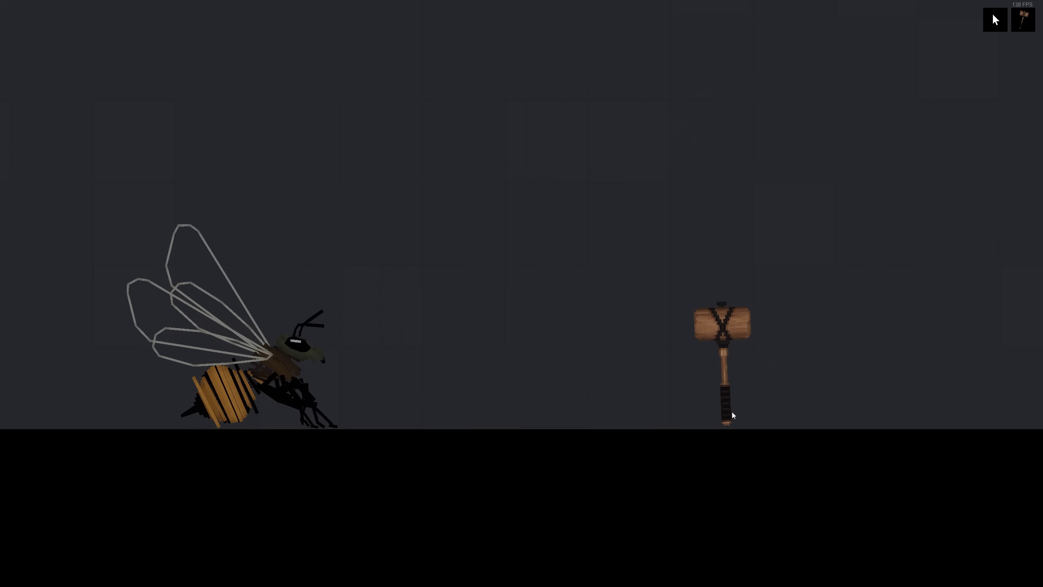
Swing, drop and fling the hammer into the giant bee over and over
drag(732, 412, 581, 311)
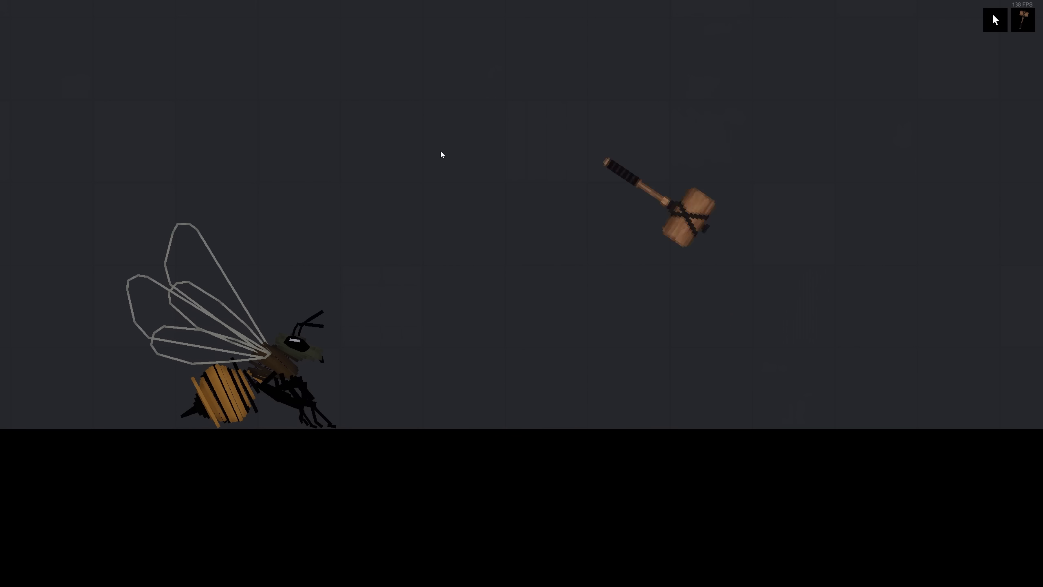
mouse_move(628, 180)
mouse_down()
mouse_move(380, 382)
mouse_move(633, 305)
mouse_move(729, 312)
mouse_move(644, 362)
mouse_move(600, 285)
mouse_up()
scroll(601, 285, up, 2)
drag(779, 421, 789, 339)
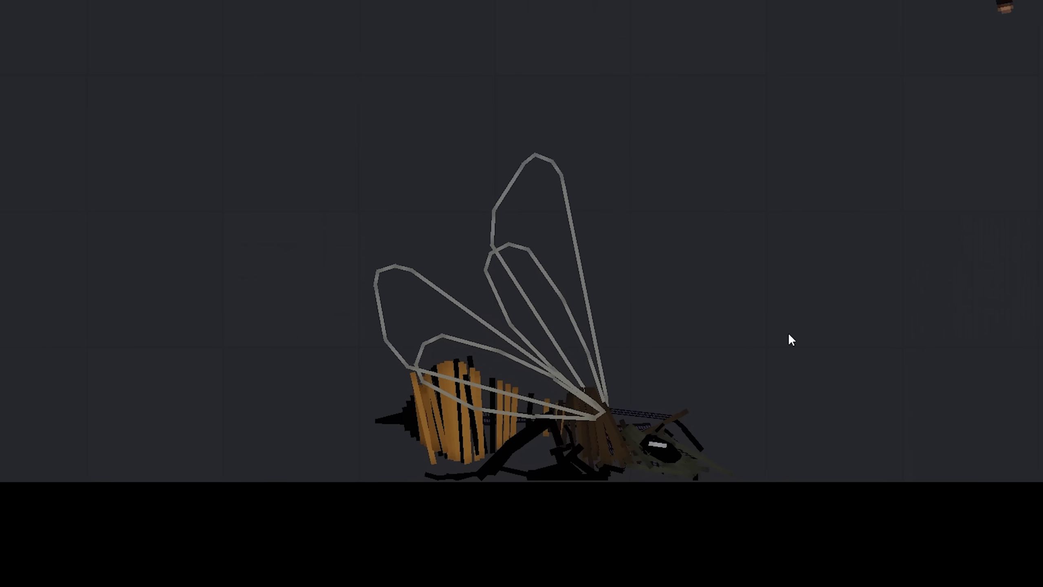
scroll(984, 135, down, 2)
scroll(997, 527, up, 3)
drag(997, 526, 1001, 526)
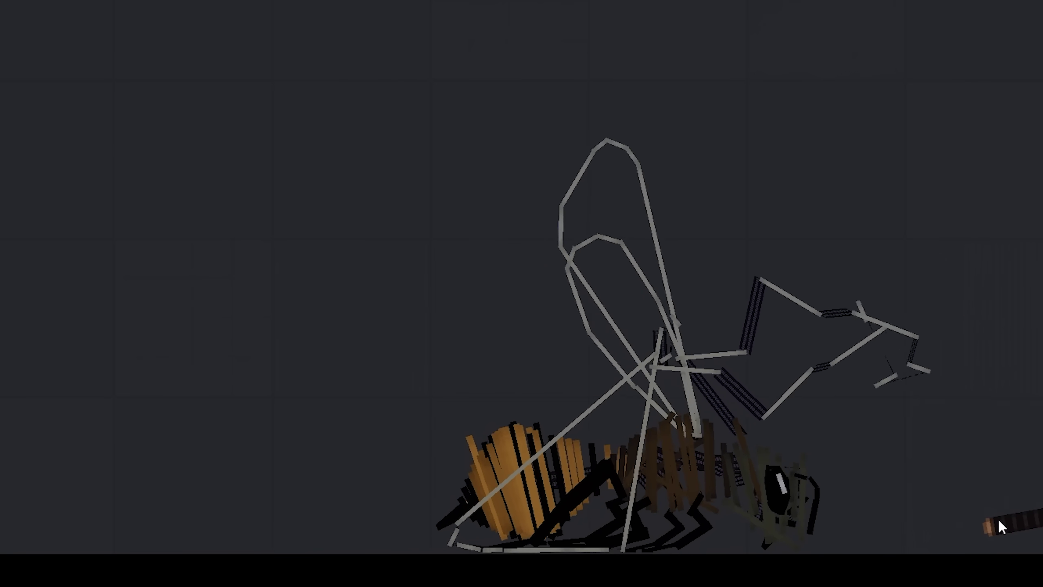
scroll(901, 435, down, 3)
mouse_move(901, 435)
mouse_down()
mouse_move(975, 338)
mouse_move(898, 451)
mouse_move(919, 423)
mouse_move(848, 424)
mouse_up()
scroll(637, 376, up, 3)
scroll(489, 409, up, 2)
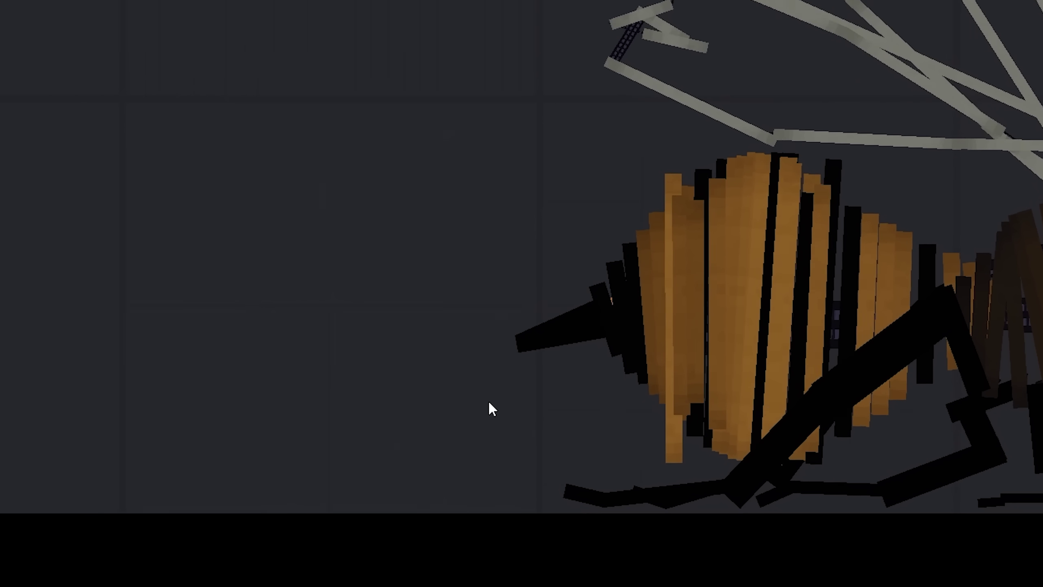
scroll(433, 379, down, 3)
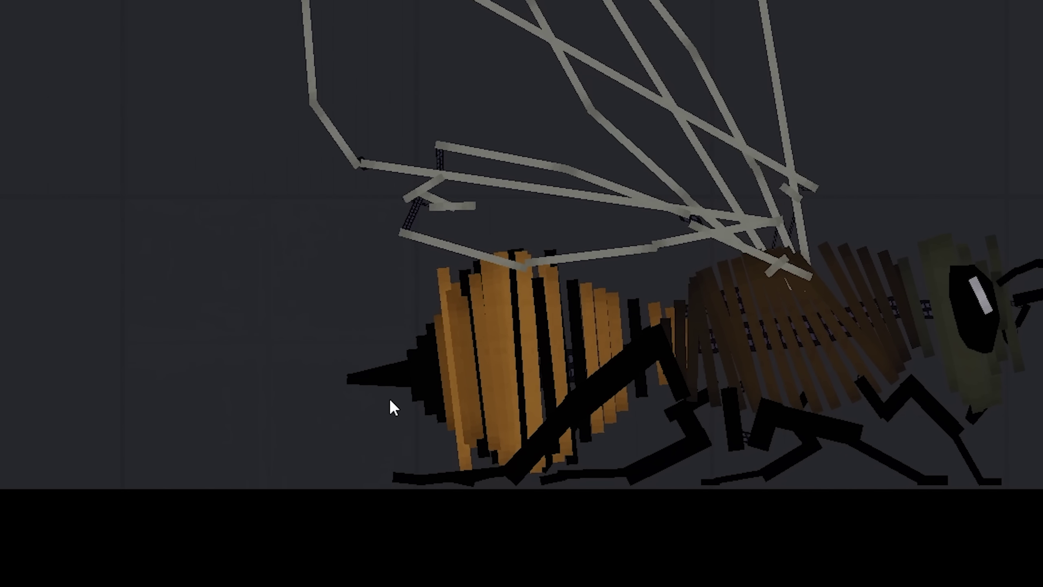
scroll(390, 400, down, 1)
scroll(340, 421, down, 2)
scroll(40, 421, down, 3)
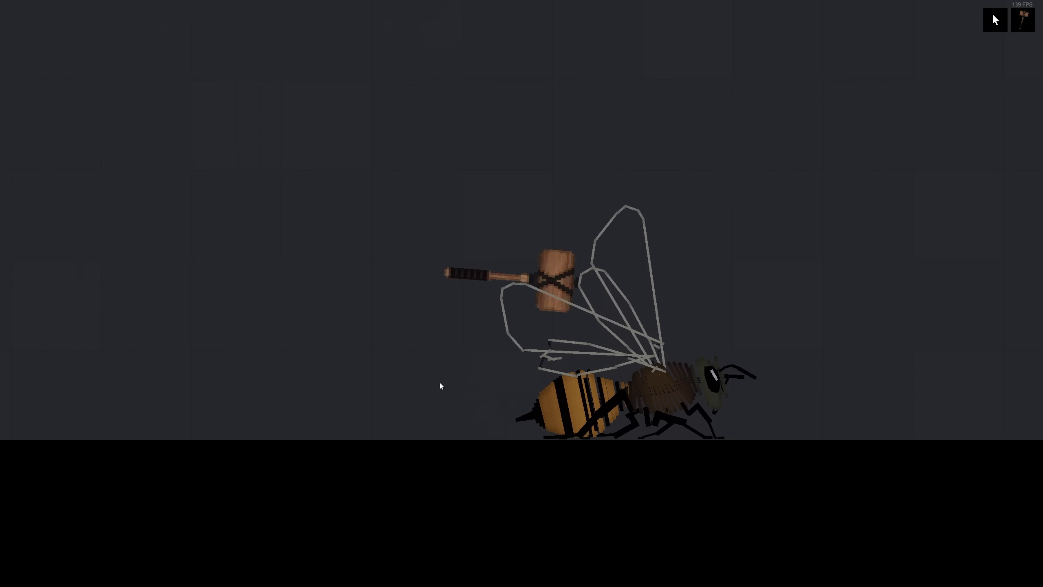
drag(453, 359, 503, 135)
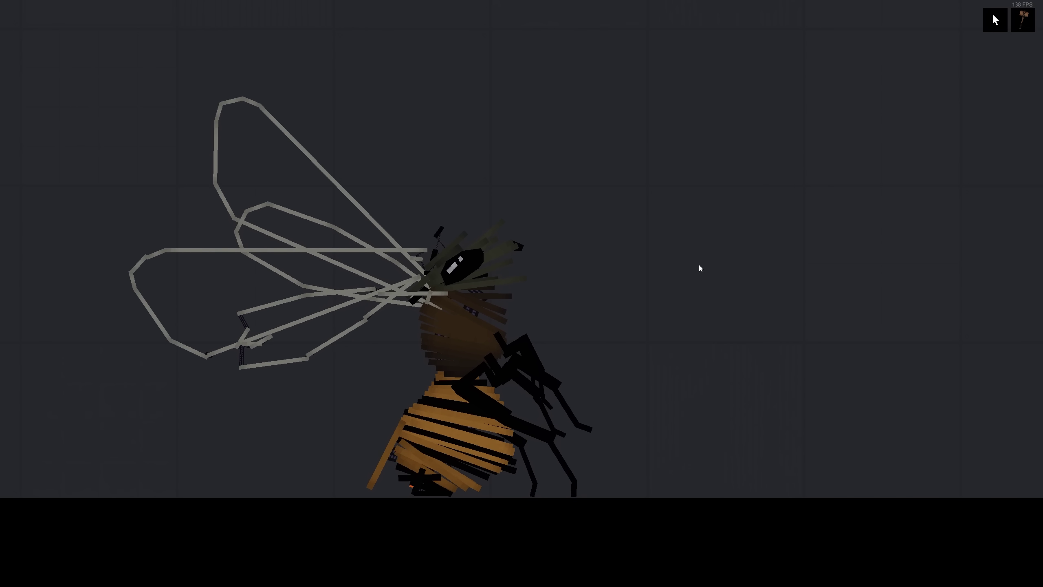
scroll(710, 288, up, 2)
scroll(823, 310, down, 5)
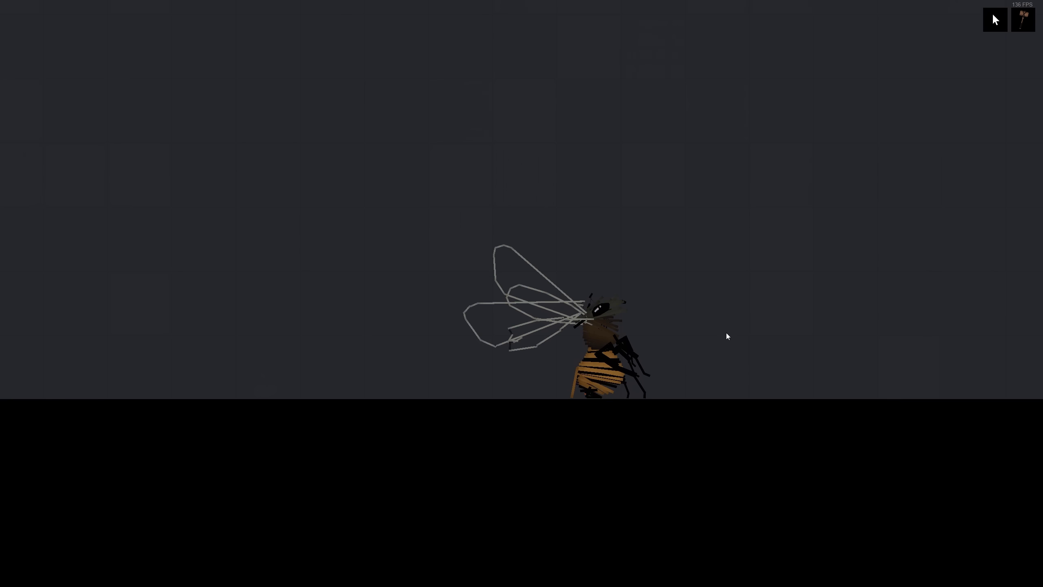